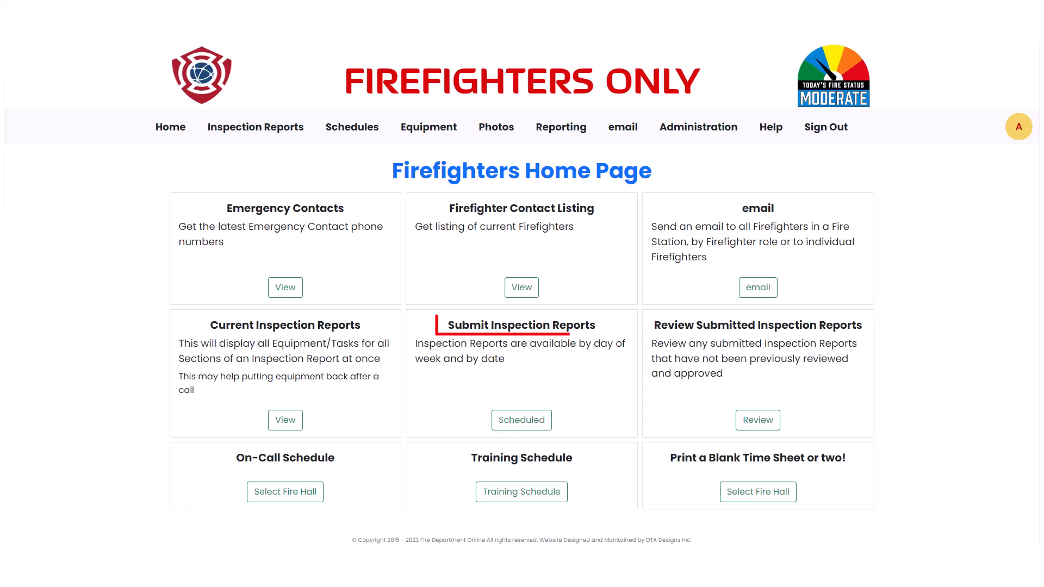
# Step: Open the scheduled inspection reports that are available for submission
pyautogui.click(522, 422)
pyautogui.click(669, 130)
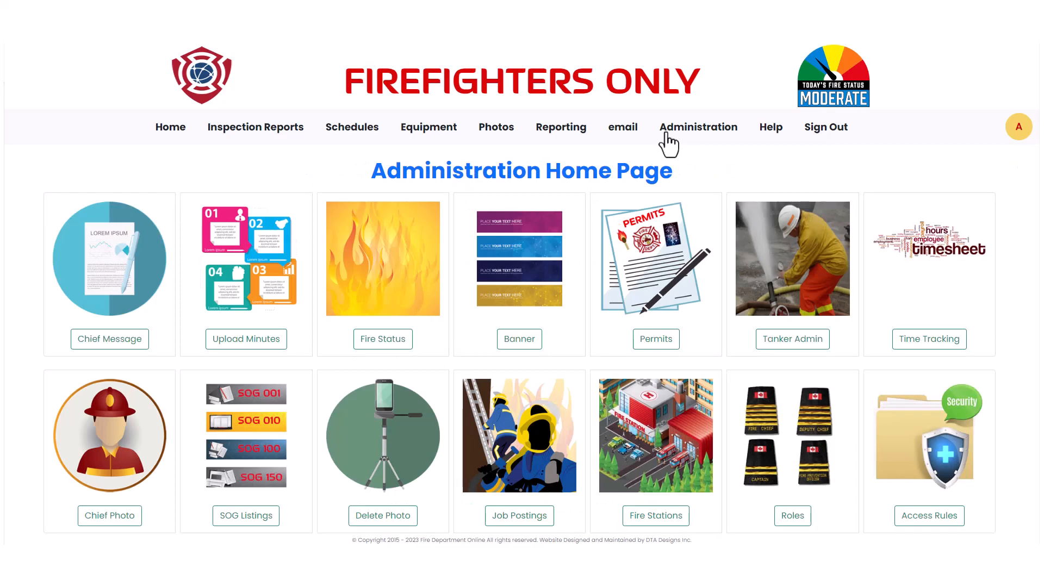
pyautogui.click(283, 130)
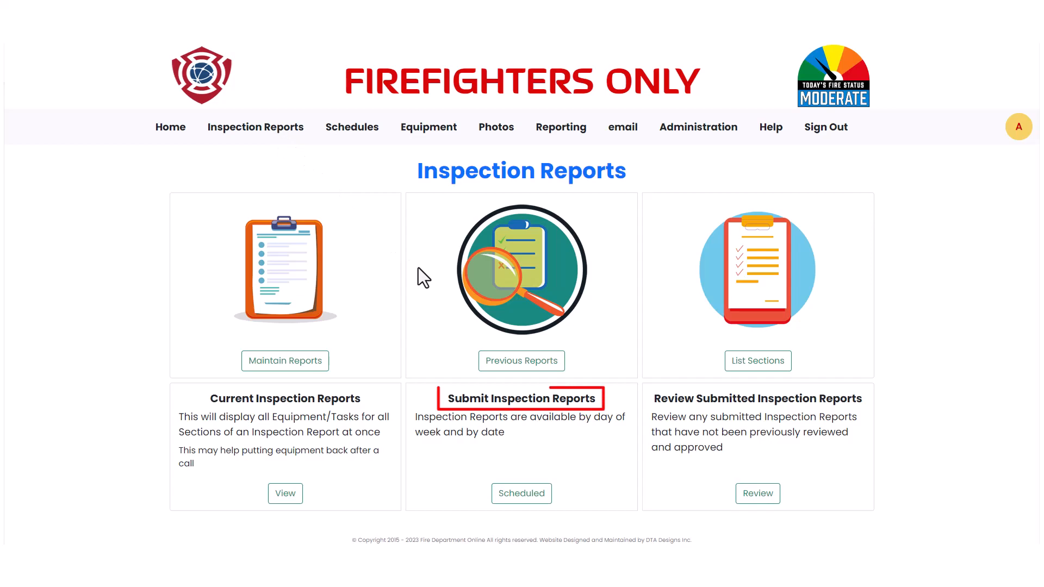
pyautogui.click(523, 493)
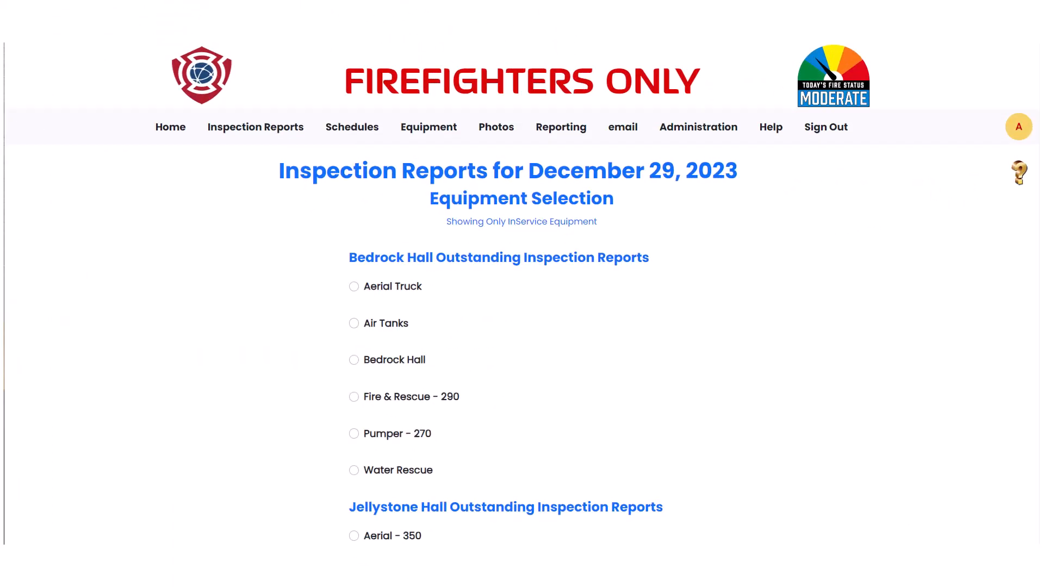
# Step: Review the halls' outstanding reports and open the General section of the Bedrock Hall inspection report
pyautogui.scroll(-2, 522, 293)
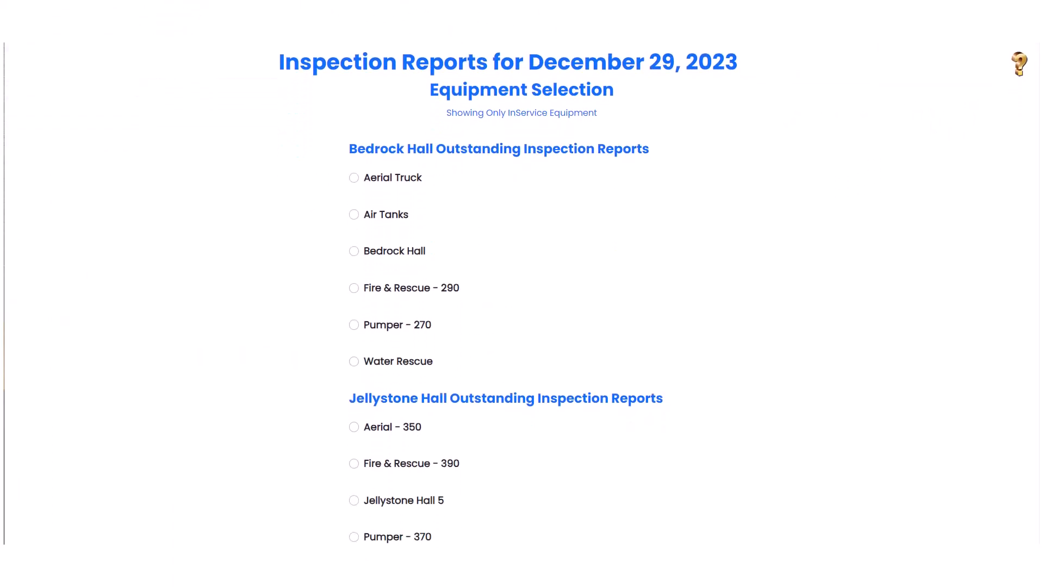
pyautogui.scroll(-2, 522, 294)
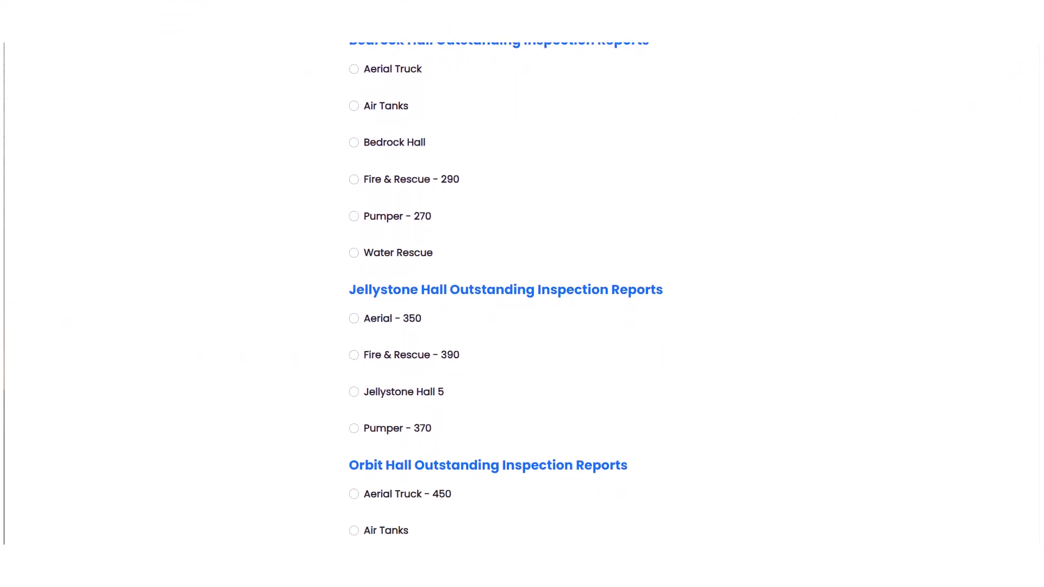
pyautogui.scroll(-2, 522, 294)
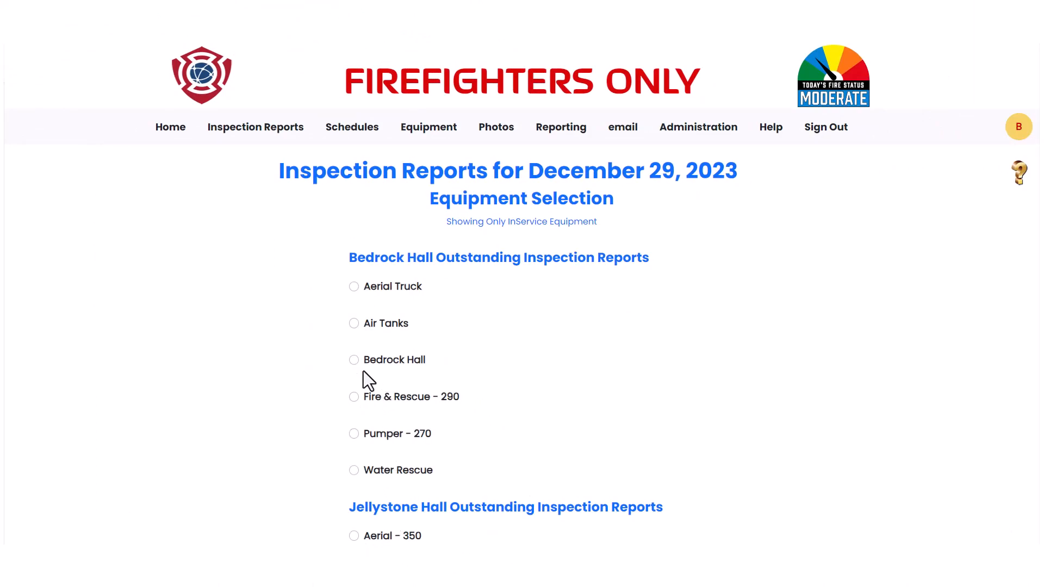
pyautogui.click(354, 360)
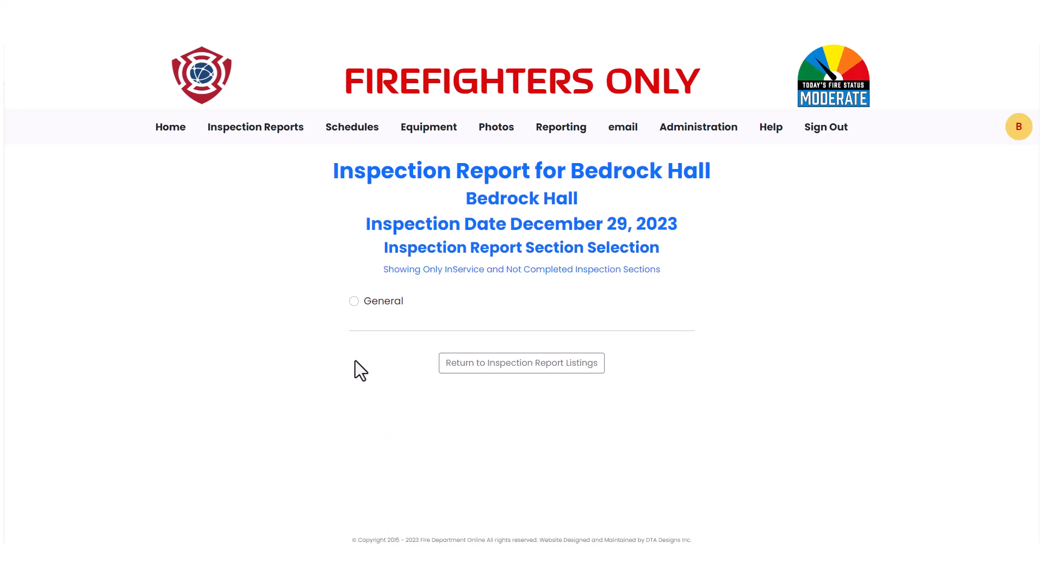
pyautogui.click(354, 302)
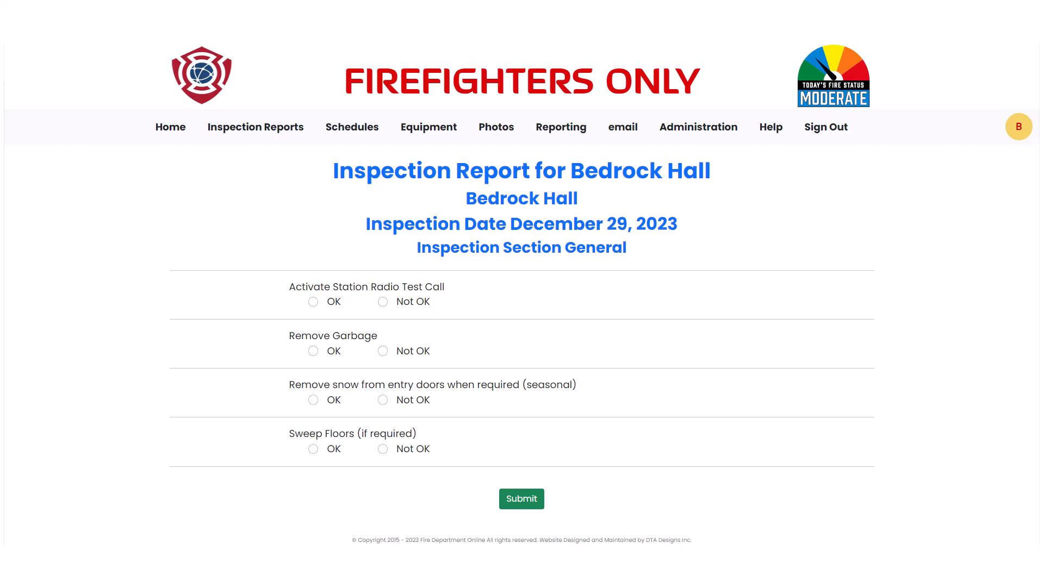
# Step: Mark all four General tasks for Bedrock Hall as OK and submit the section
pyautogui.click(313, 303)
pyautogui.click(312, 351)
pyautogui.click(314, 399)
pyautogui.click(315, 450)
pyautogui.click(513, 508)
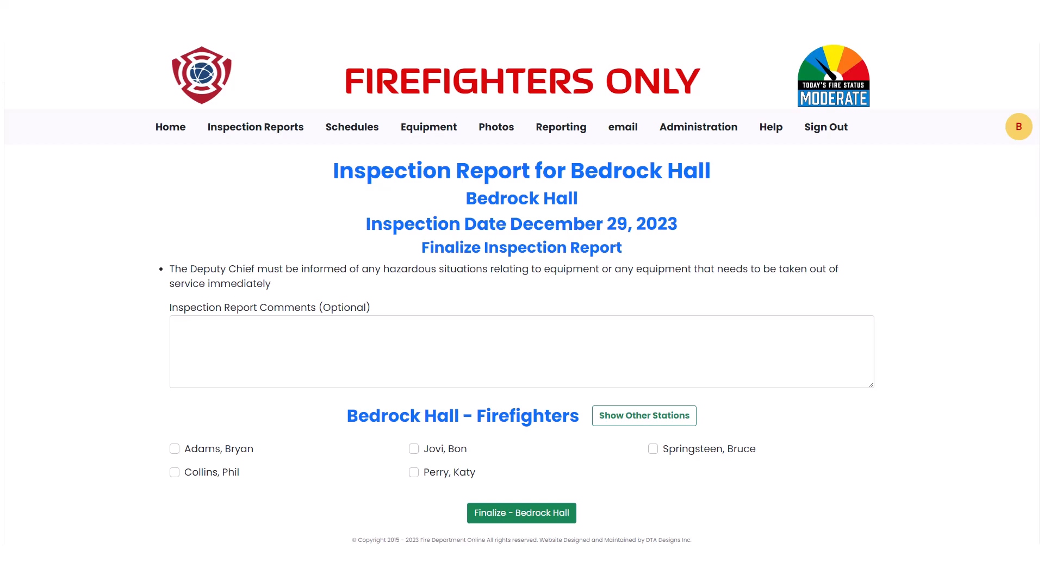
# Step: Show the other stations, select one firefighter each from Bedrock, Jellystone and Orbit Halls, and finalize the Bedrock Hall report
pyautogui.click(604, 423)
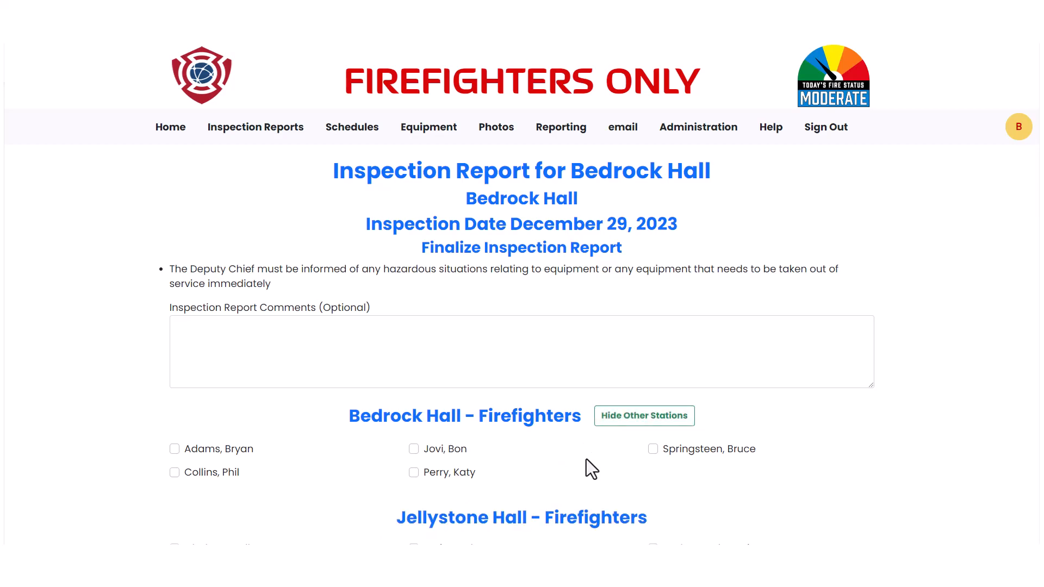
pyautogui.scroll(-2, 586, 459)
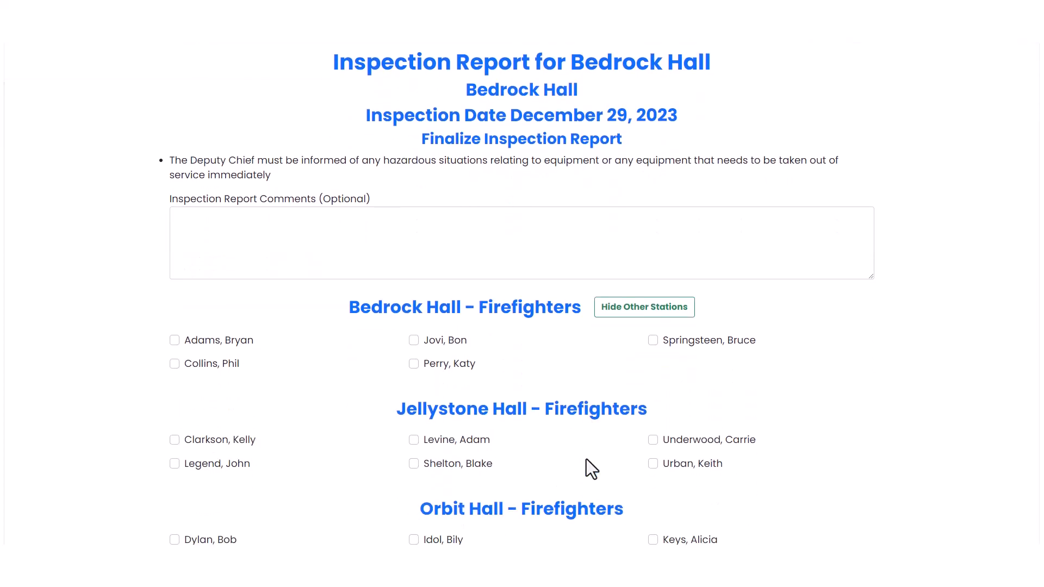
pyautogui.scroll(-1, 586, 459)
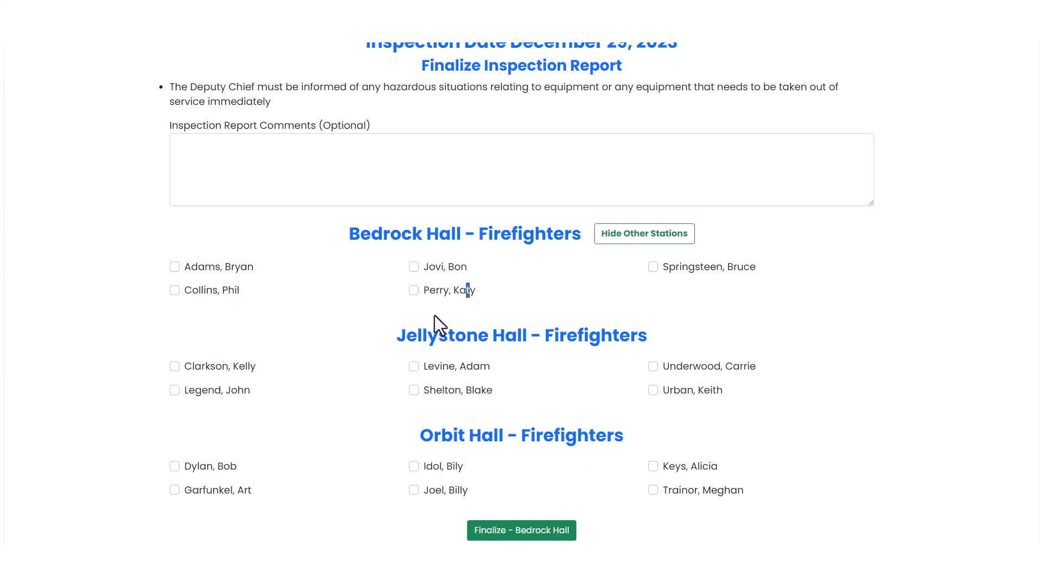
pyautogui.click(414, 391)
pyautogui.click(241, 495)
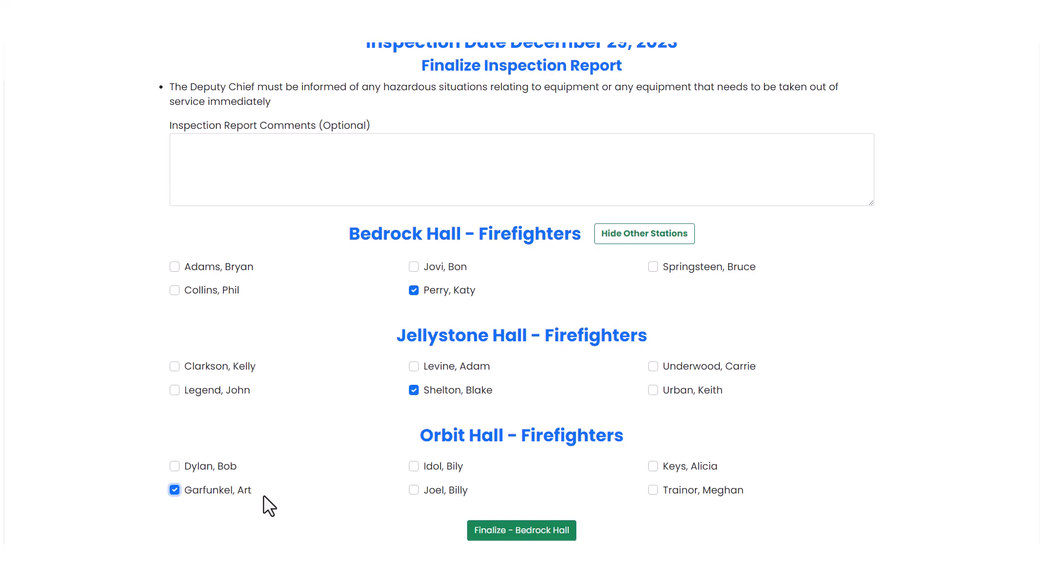
pyautogui.click(497, 532)
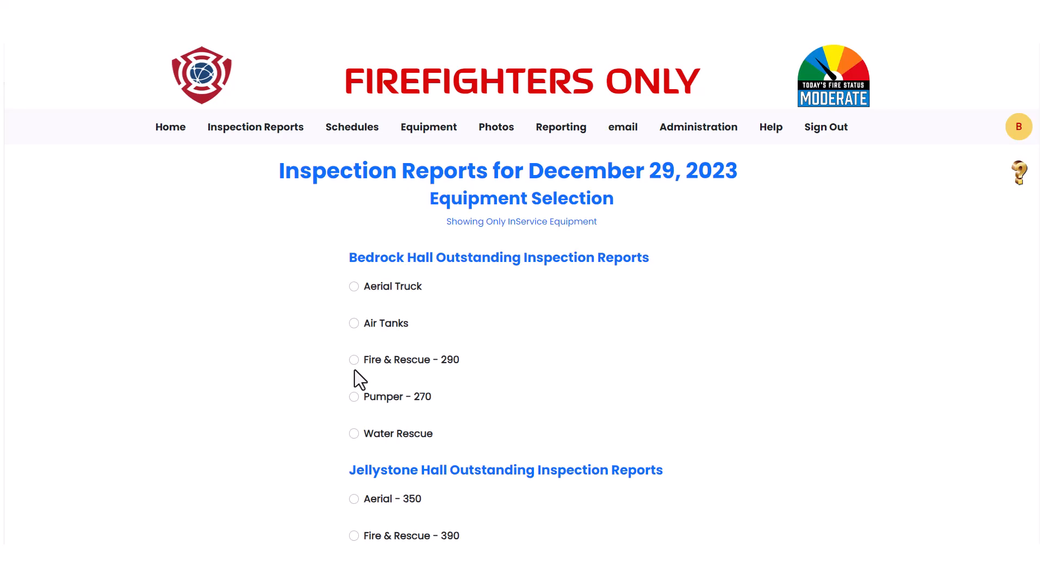
# Step: Start the Fire & Rescue - 290 inspection report with an odometer reading of 125909
pyautogui.click(354, 361)
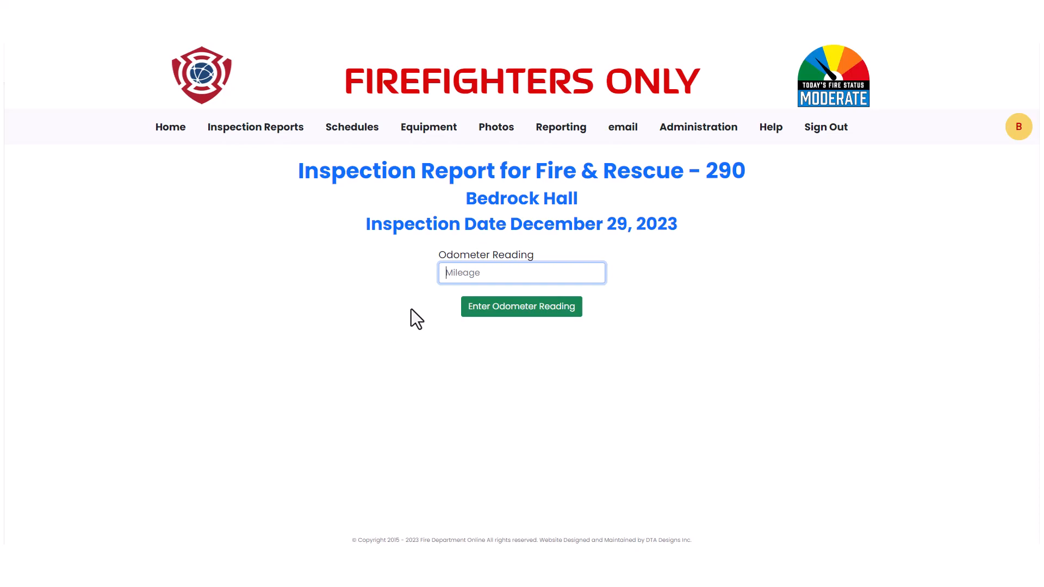
pyautogui.rightClick(443, 275)
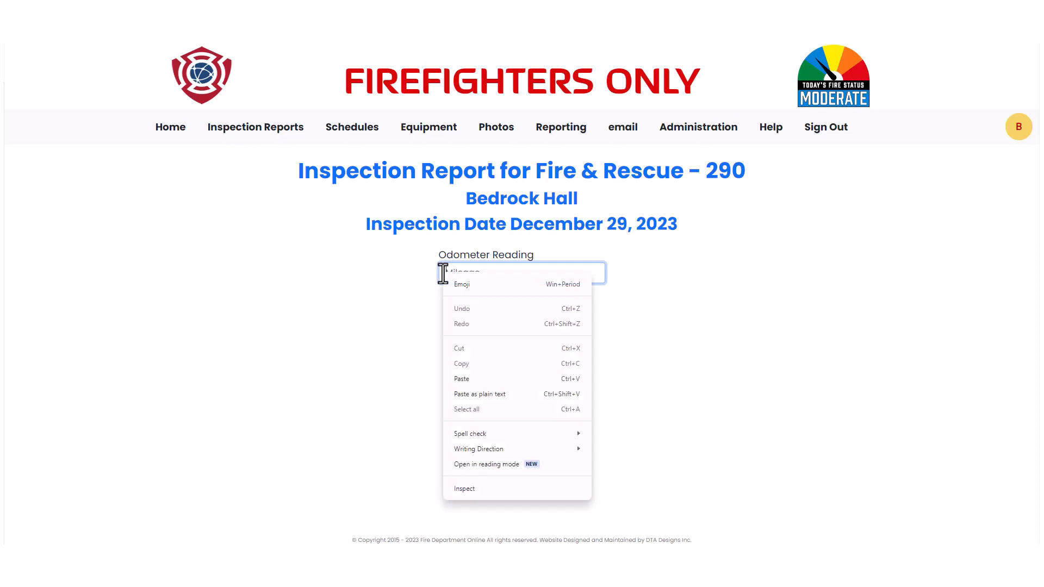
pyautogui.click(461, 379)
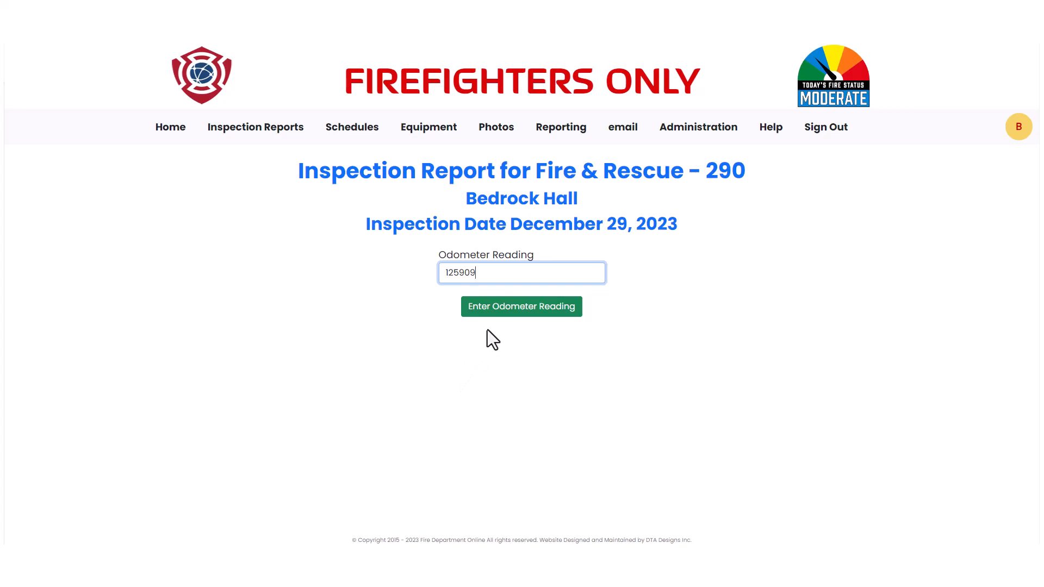
pyautogui.click(498, 308)
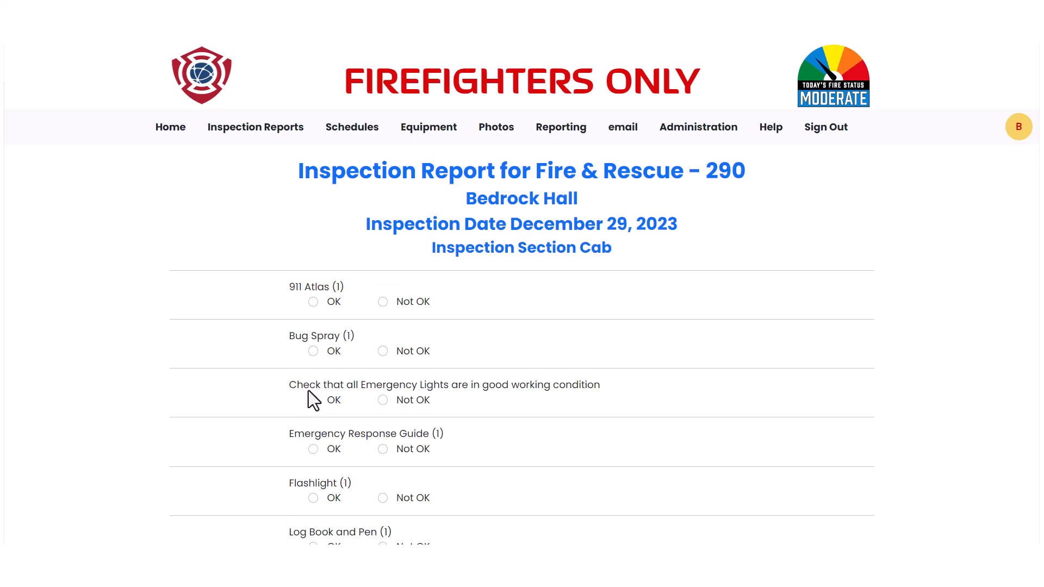
# Step: Mark 911 Atlas and Bug Spray OK, and the emergency lights check Not OK with the reason "Blue emergency light on bar is burnt out"
pyautogui.click(313, 303)
pyautogui.click(315, 351)
pyautogui.click(383, 400)
pyautogui.click(345, 427)
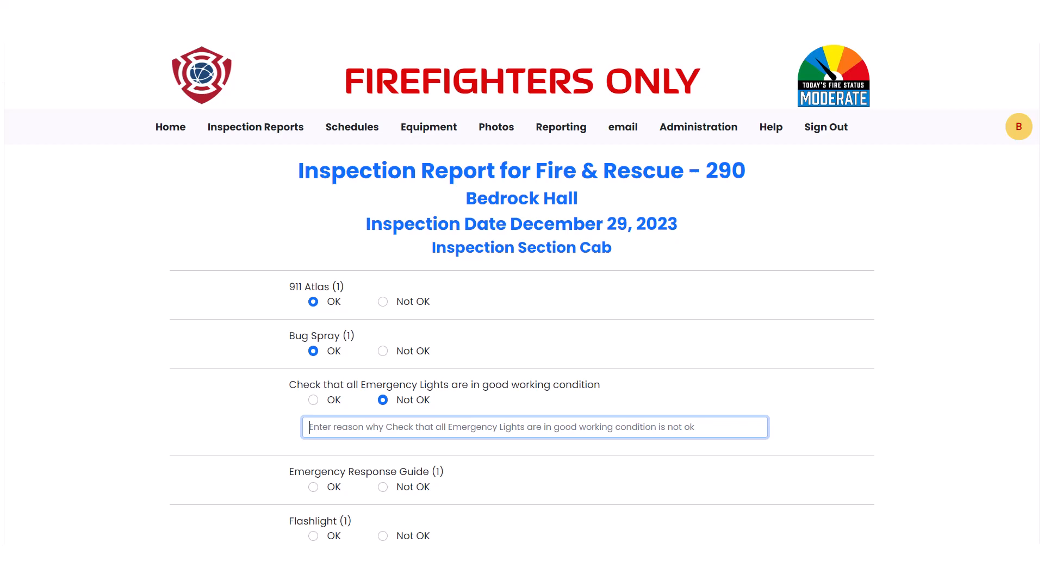
pyautogui.rightClick(344, 432)
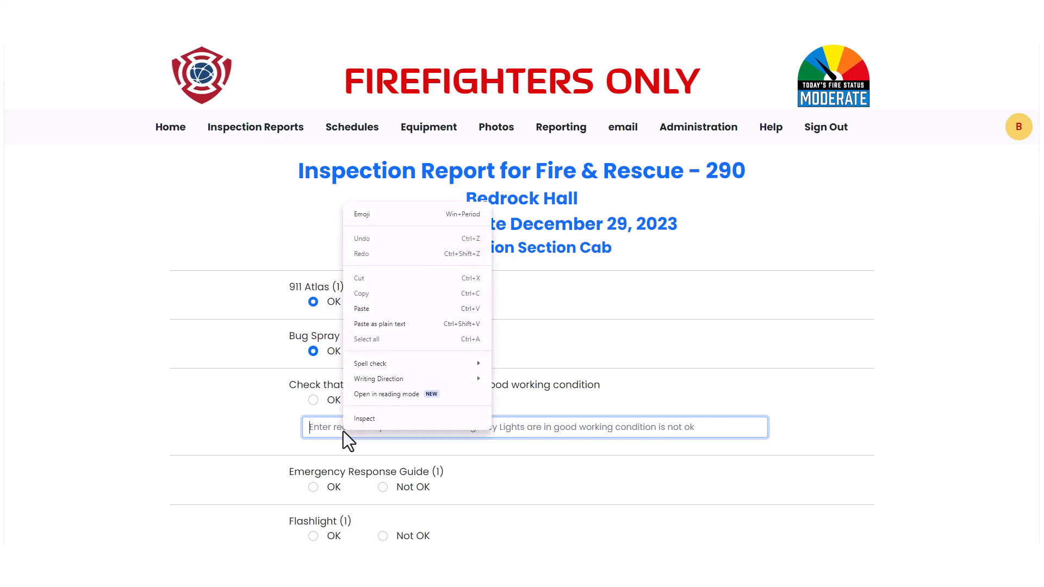
pyautogui.click(355, 308)
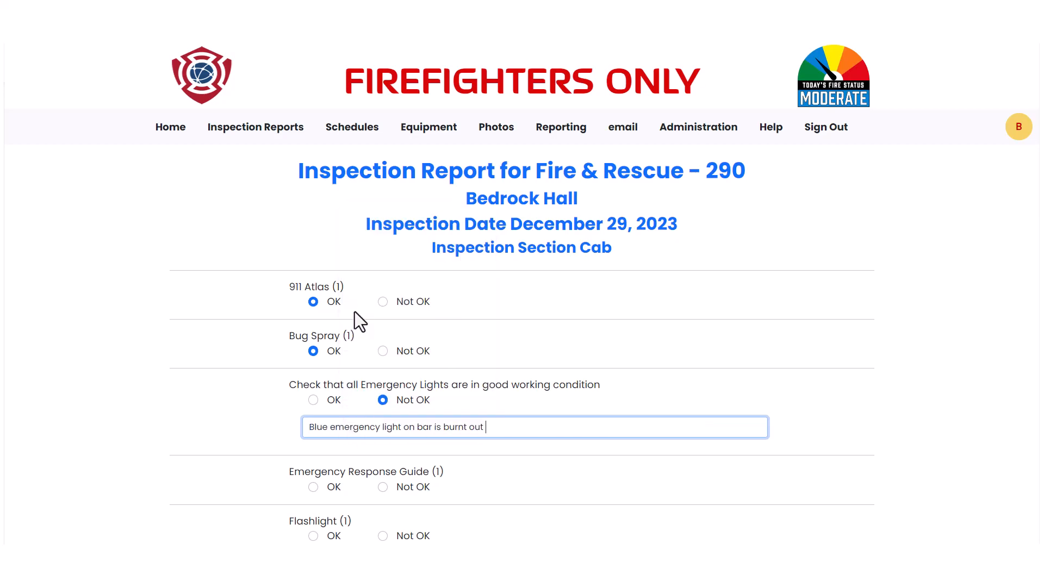
# Step: Mark the remaining Cab items, from Emergency Response Guide to Water Source Map, as OK and submit the section
pyautogui.click(313, 487)
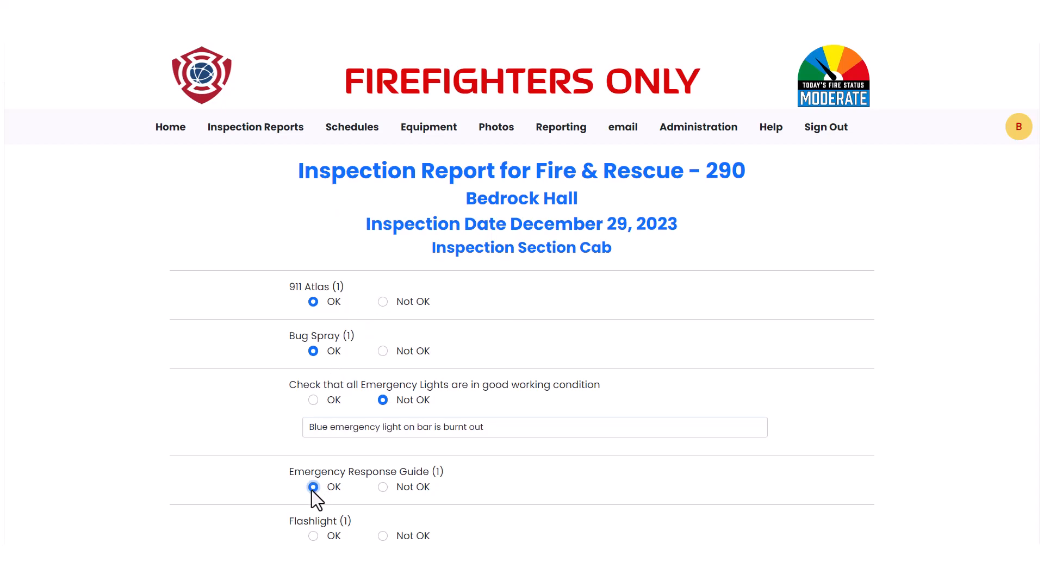
pyautogui.scroll(-1, 312, 490)
pyautogui.click(313, 482)
pyautogui.scroll(-1, 312, 492)
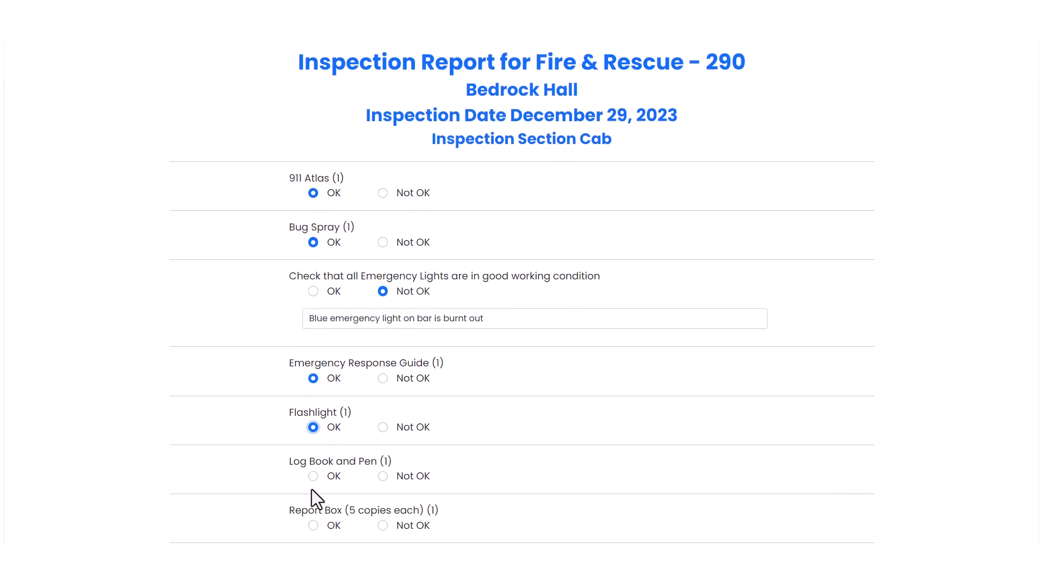
pyautogui.click(313, 476)
pyautogui.scroll(-1, 313, 479)
pyautogui.click(313, 471)
pyautogui.scroll(-2, 313, 487)
pyautogui.click(313, 411)
pyautogui.click(314, 461)
pyautogui.click(313, 509)
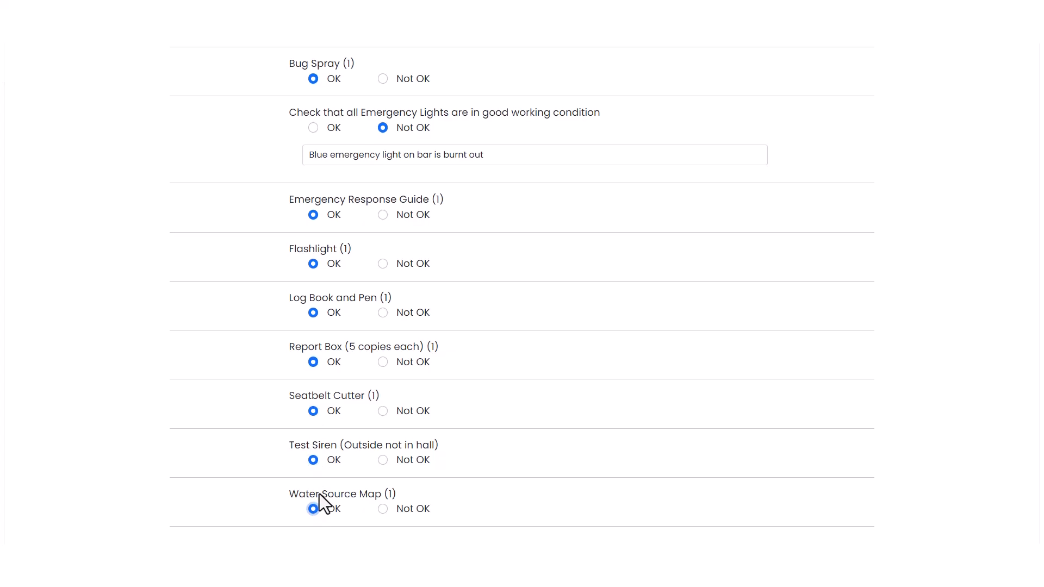
pyautogui.scroll(-1, 320, 495)
pyautogui.click(521, 531)
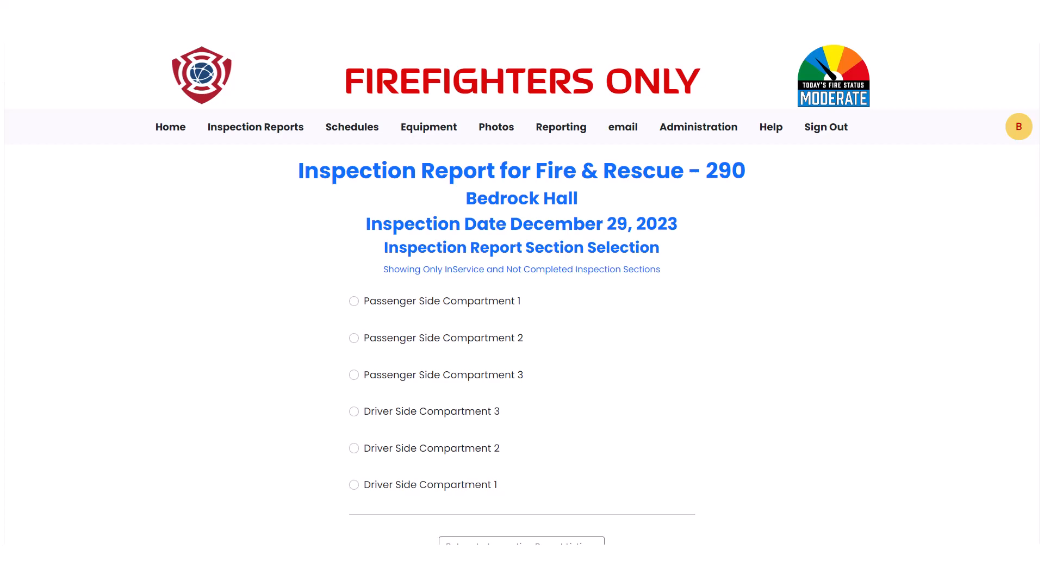
# Step: Mark the remaining Passenger Side Compartment 3 items, including both Stabilization Strut Kits, as OK and submit the section
pyautogui.scroll(-2, 469, 495)
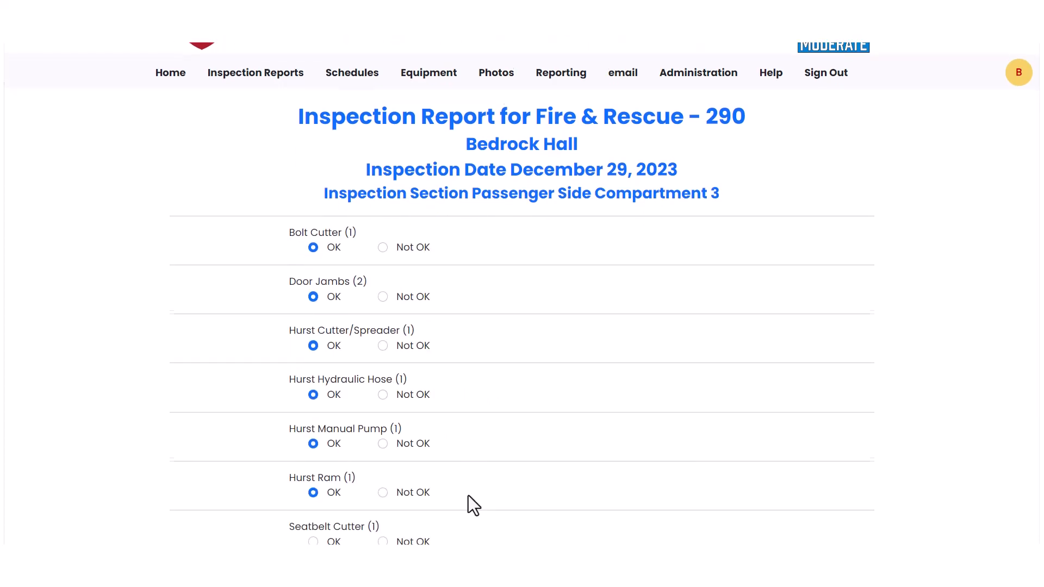
pyautogui.scroll(-3, 469, 495)
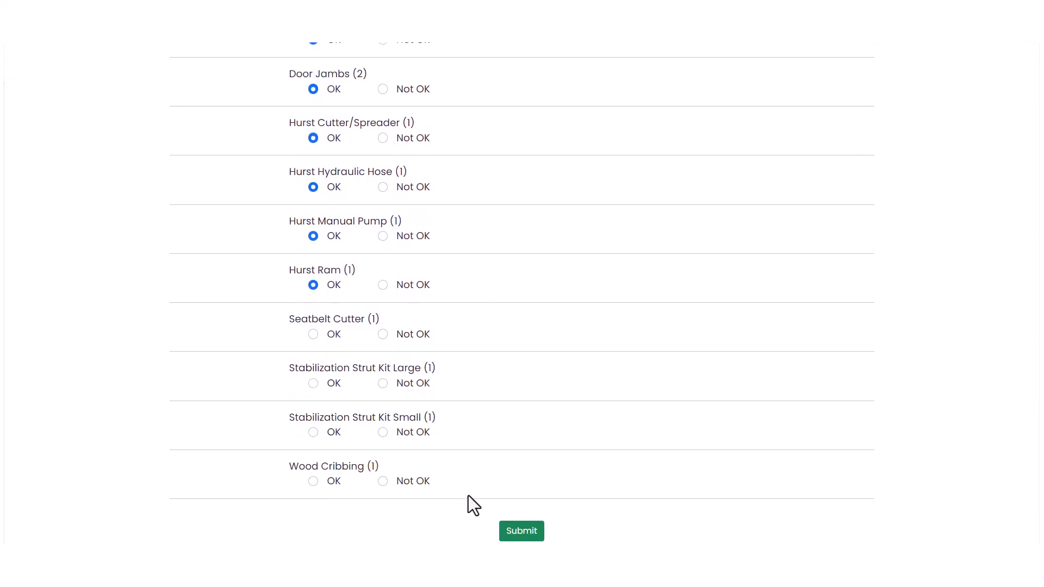
pyautogui.click(313, 384)
pyautogui.click(313, 433)
pyautogui.click(520, 532)
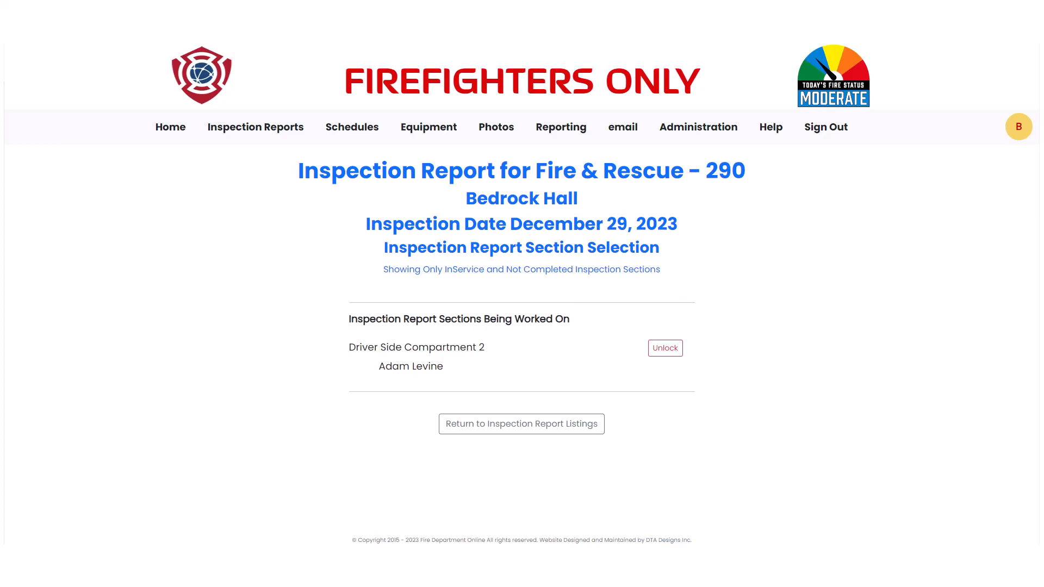
# Step: Unlock the Driver Side Compartment 2 section being worked on by another firefighter and open it for inspection
pyautogui.click(662, 353)
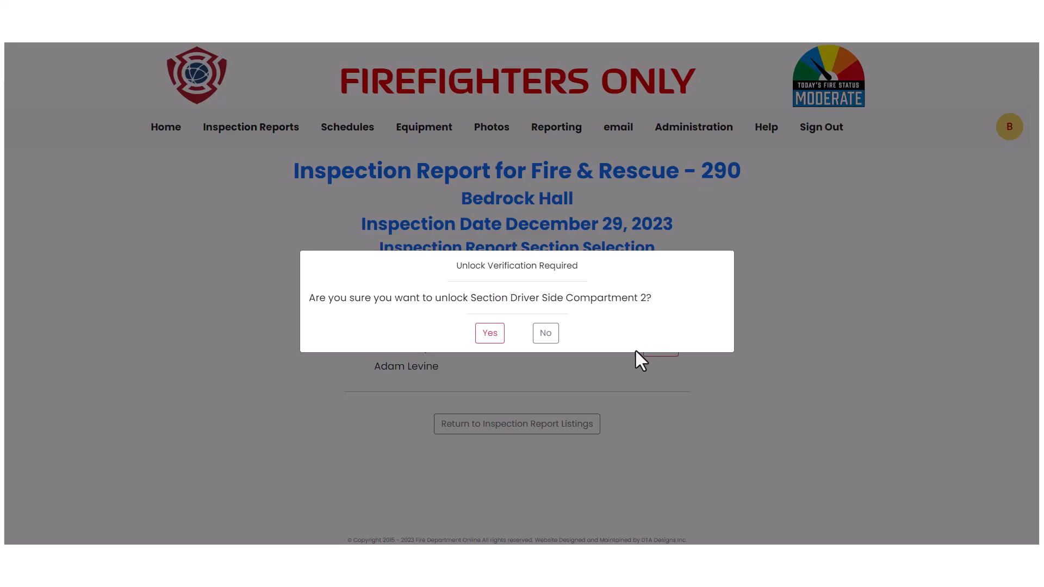
pyautogui.click(491, 335)
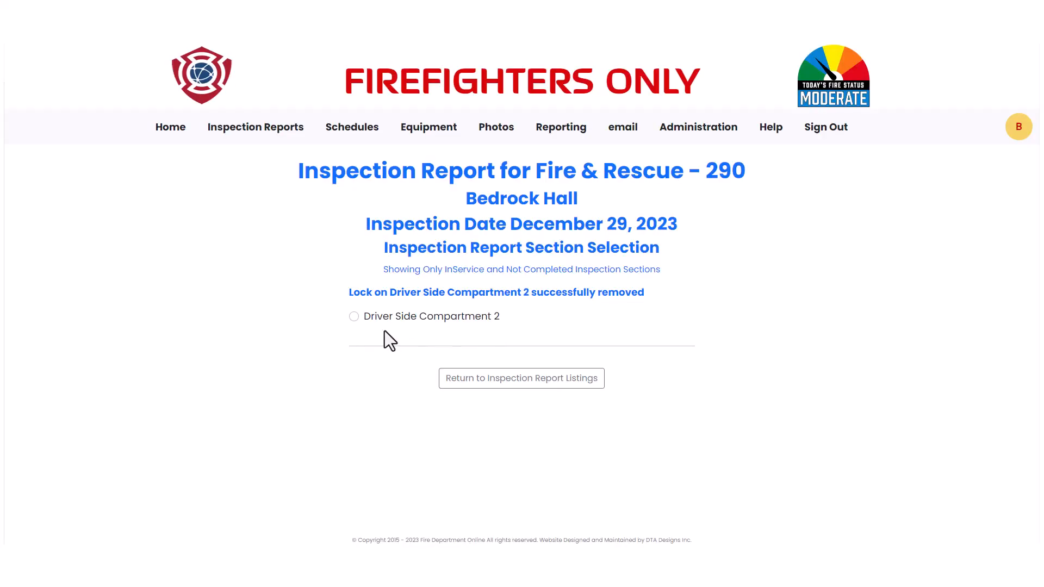
pyautogui.click(355, 317)
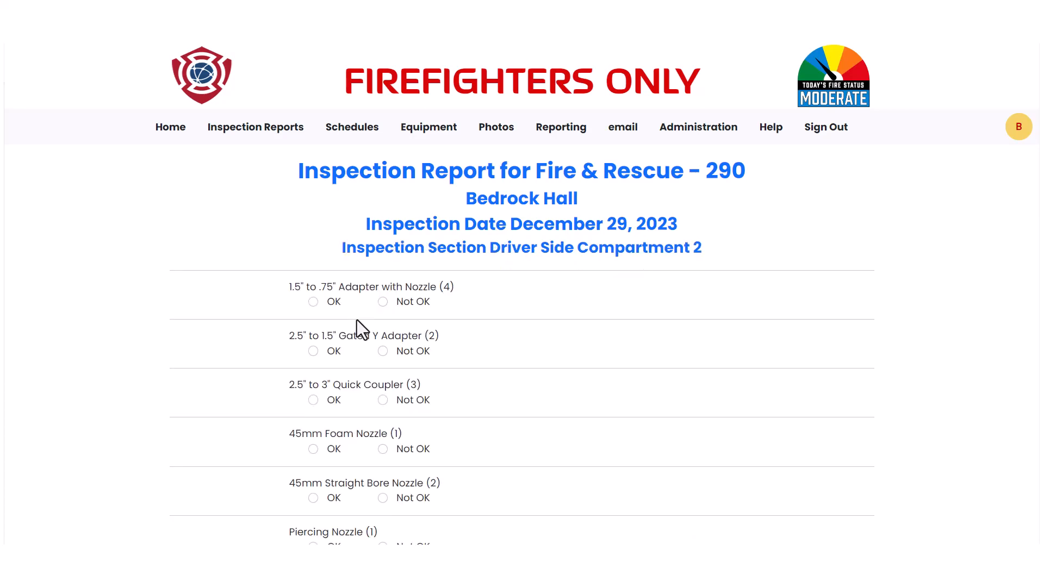
# Step: Mark the Driver Side Compartment 2 adapters, coupler, nozzles and other items as OK and submit the section
pyautogui.click(314, 302)
pyautogui.click(313, 351)
pyautogui.click(313, 401)
pyautogui.click(313, 449)
pyautogui.click(313, 498)
pyautogui.scroll(-1, 312, 500)
pyautogui.click(313, 480)
pyautogui.click(515, 532)
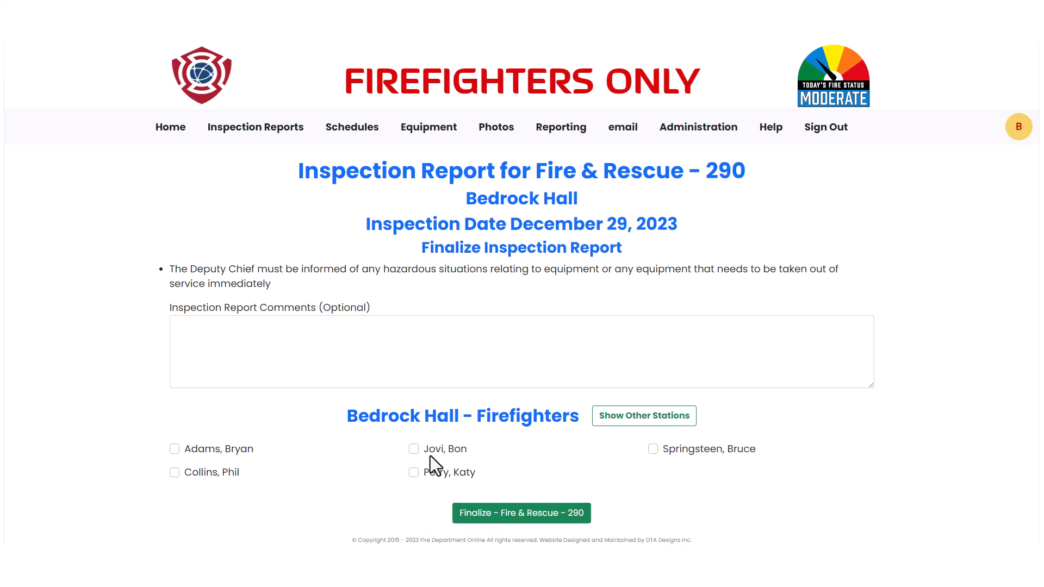
# Step: Select the first firefighter in the middle column for Bedrock Hall and finalize the Fire & Rescue - 290 report
pyautogui.click(413, 450)
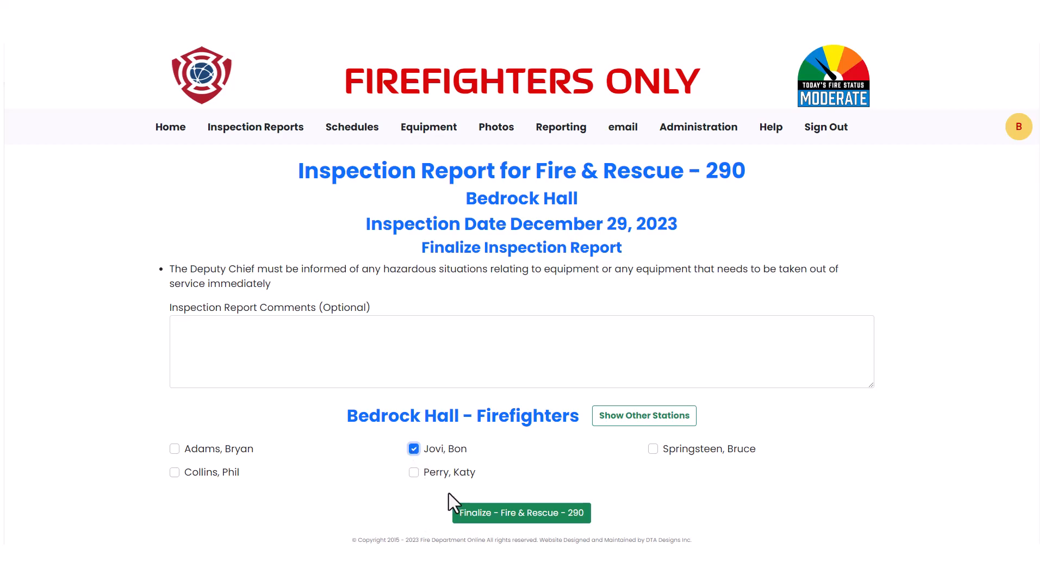
pyautogui.click(471, 512)
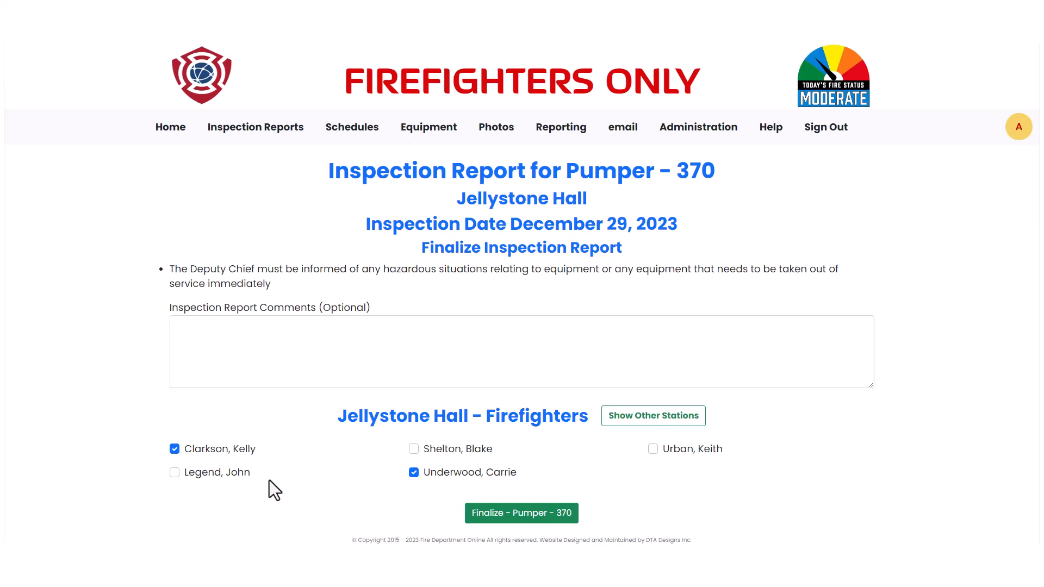
# Step: Select two Jellystone Hall firefighters and finalize the Pumper - 370 inspection report
pyautogui.click(175, 454)
pyautogui.click(413, 450)
pyautogui.click(494, 516)
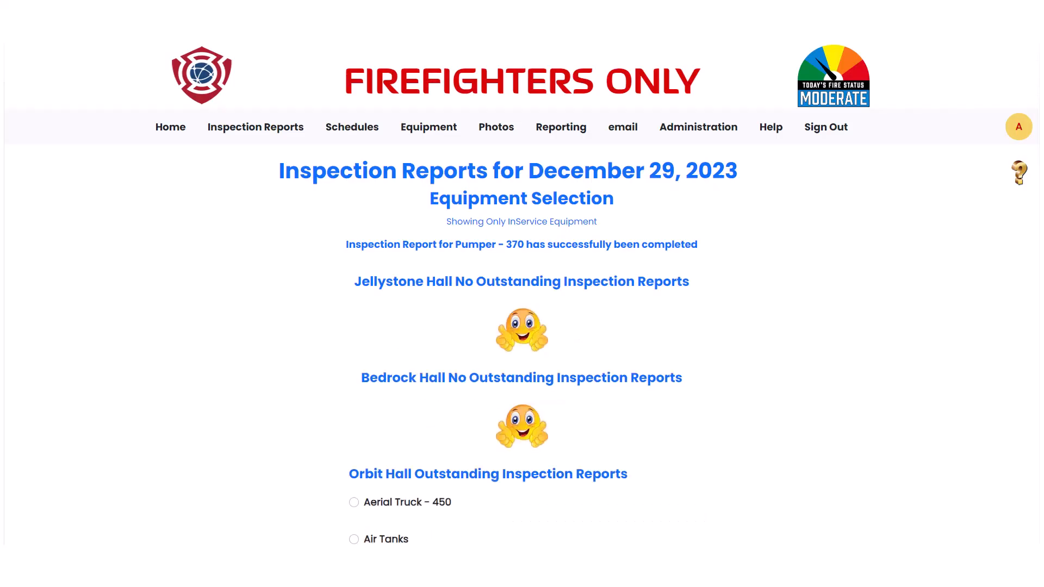